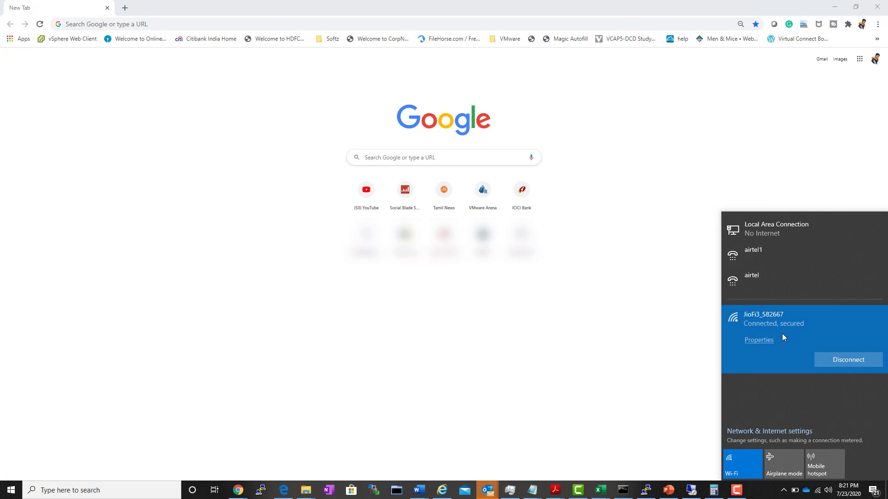
Load jiofi.local.html in Edge to bring up the JioFi router's Status page
{"action": "left_click", "coordinate": [719, 123]}
{"action": "left_click", "coordinate": [190, 23]}
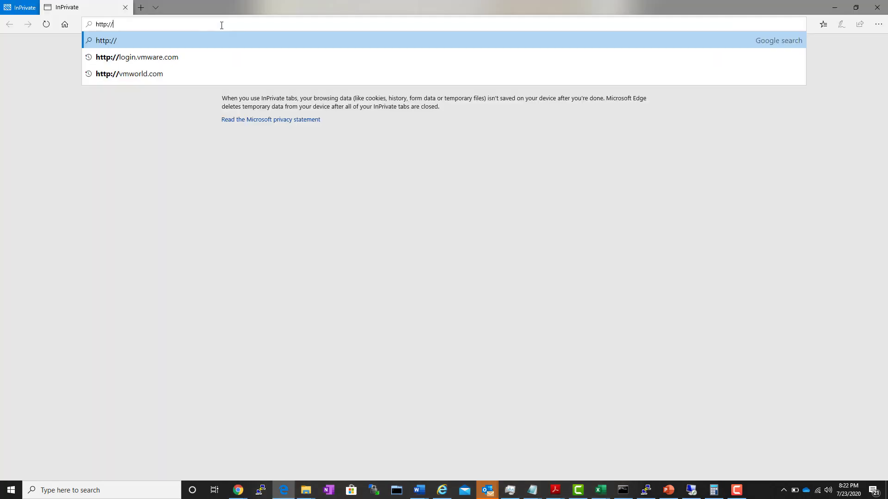
{"action": "type", "text": "jio"}
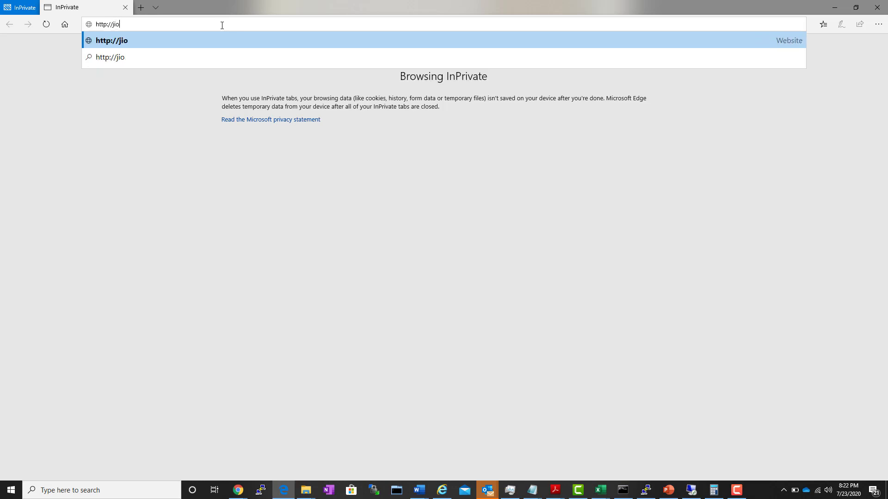
{"action": "type", "text": "fi"}
{"action": "type", "text": ".lo"}
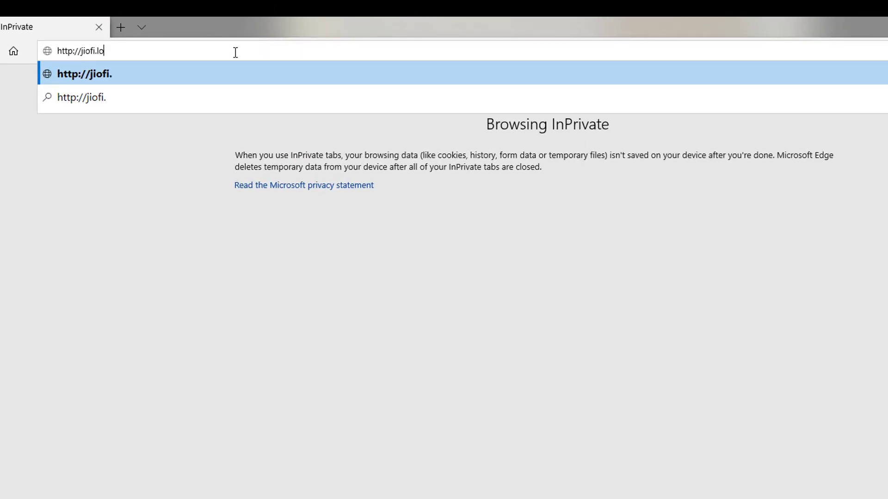
{"action": "type", "text": "cal.htm"}
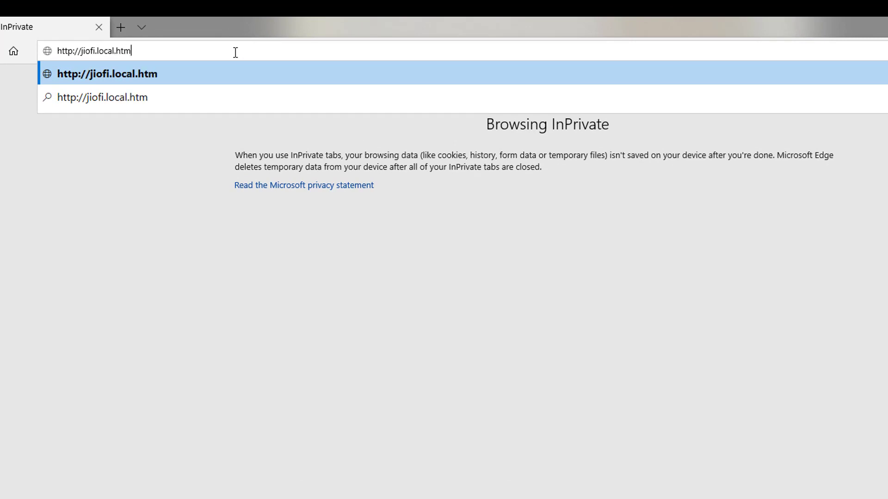
{"action": "type", "text": "k"}
{"action": "key", "text": "BackSpace"}
{"action": "type", "text": "l/"}
{"action": "key", "text": "Return"}
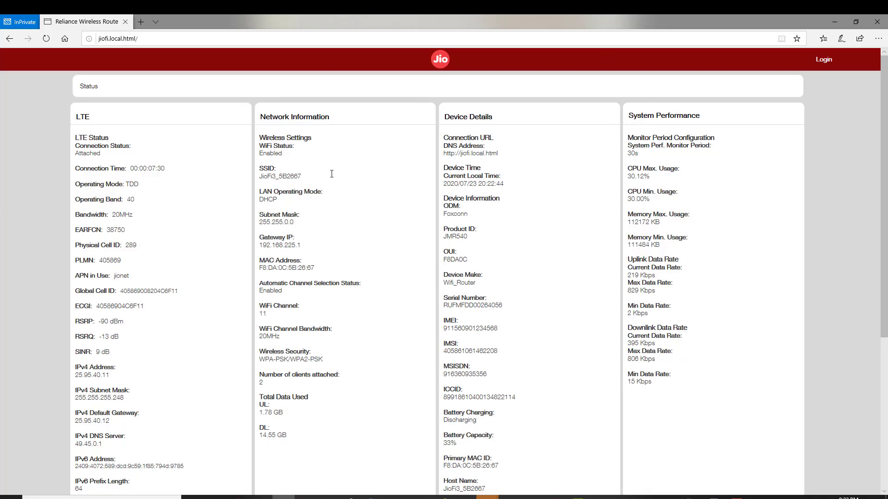
Sign in to the JioFi admin with the administrator user name and its password
{"action": "scroll", "coordinate": [581, 265], "scroll_direction": "down", "scroll_amount": 5}
{"action": "scroll", "coordinate": [581, 264], "scroll_direction": "up", "scroll_amount": 4}
{"action": "scroll", "coordinate": [581, 265], "scroll_direction": "up", "scroll_amount": 1}
{"action": "scroll", "coordinate": [401, 277], "scroll_direction": "down", "scroll_amount": 4}
{"action": "left_click", "coordinate": [824, 63]}
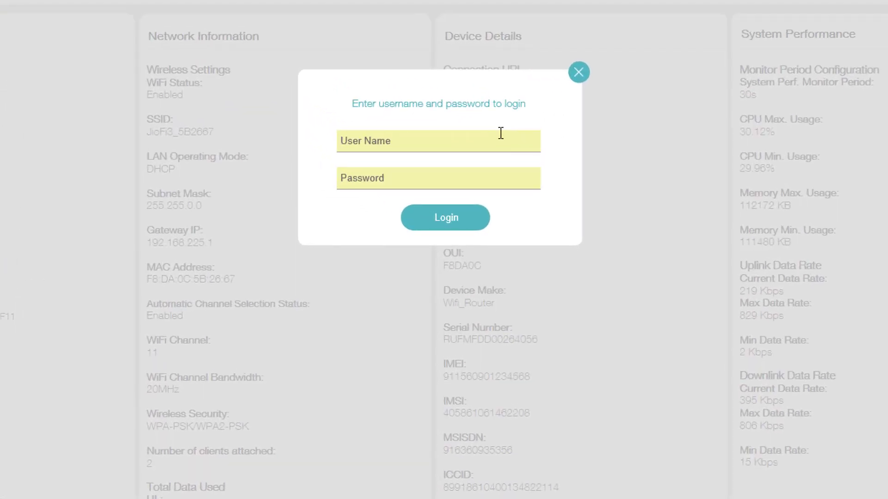
{"action": "left_click", "coordinate": [500, 133]}
{"action": "type", "text": "administrator"}
{"action": "key", "text": "Tab"}
{"action": "type", "text": "******"}
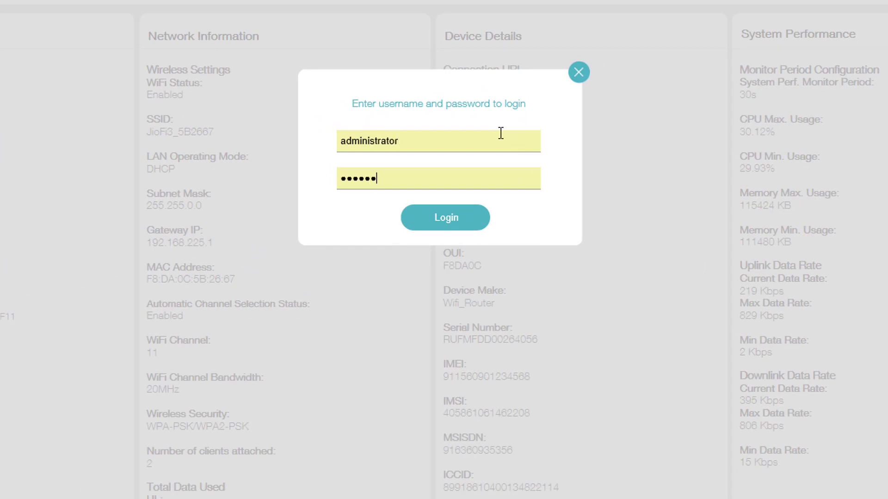
{"action": "type", "text": "*******"}
{"action": "left_click", "coordinate": [445, 217]}
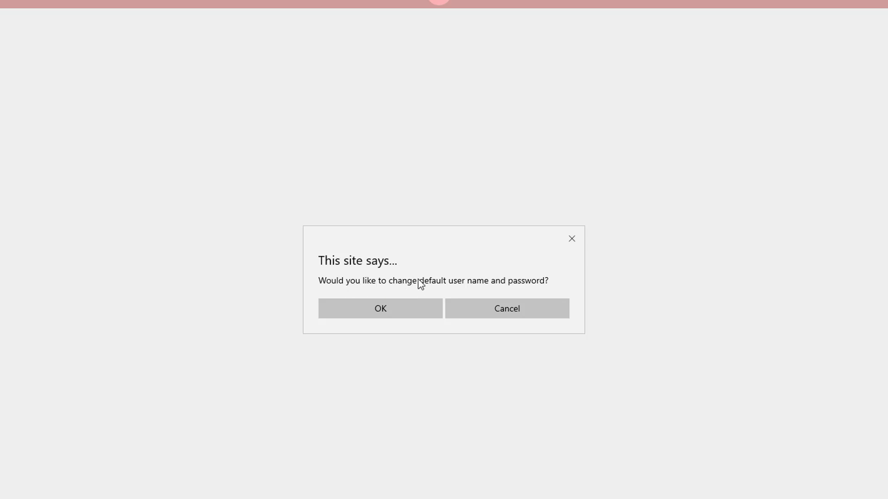
Decline the credential-change prompt and go to Network > Wi-Fi Configuration
{"action": "left_click", "coordinate": [517, 316]}
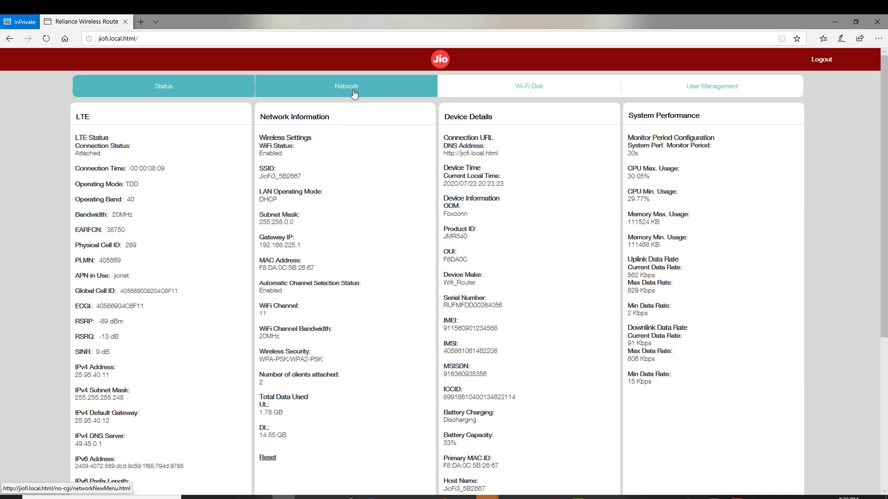
{"action": "left_click", "coordinate": [354, 93]}
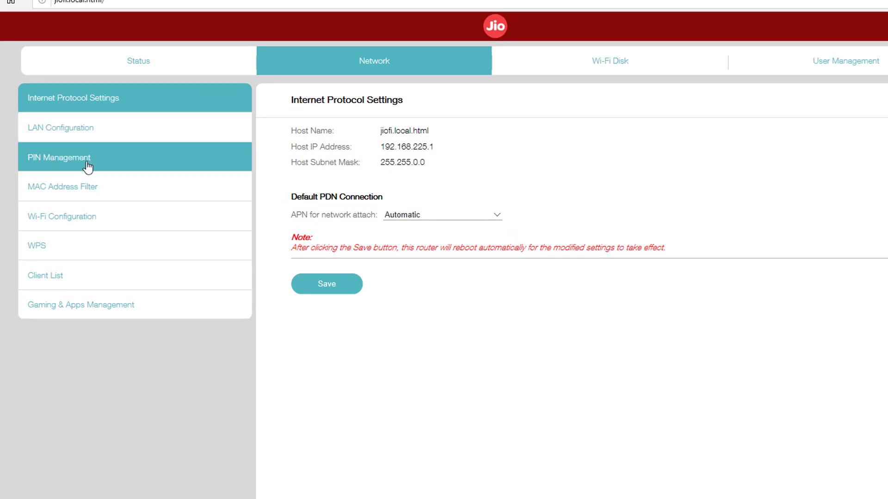
{"action": "left_click", "coordinate": [100, 227]}
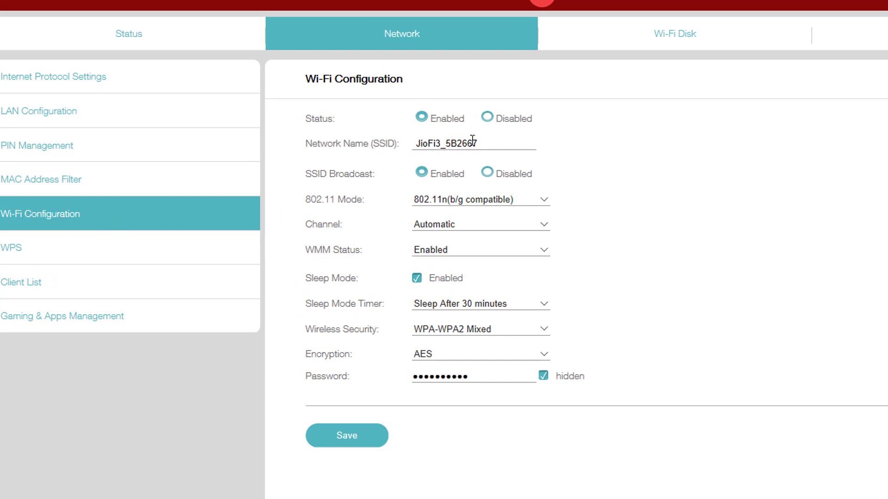
Change the SSID from JioFi3_5B2667 to JioFi3_MD_01, enter a new password, and save
{"action": "left_click_drag", "start_coordinate": [502, 142], "coordinate": [452, 139]}
{"action": "left_click", "coordinate": [483, 145]}
{"action": "key", "text": "BackSpace"}
{"action": "key", "text": "BackSpace"}
{"action": "key", "text": "BackSpace"}
{"action": "key", "text": "BackSpace"}
{"action": "key", "text": "BackSpace"}
{"action": "key", "text": "BackSpace"}
{"action": "type", "text": "MD"}
{"action": "type", "text": "_01"}
{"action": "left_click_drag", "start_coordinate": [485, 371], "coordinate": [335, 371]}
{"action": "key", "text": "BackSpace"}
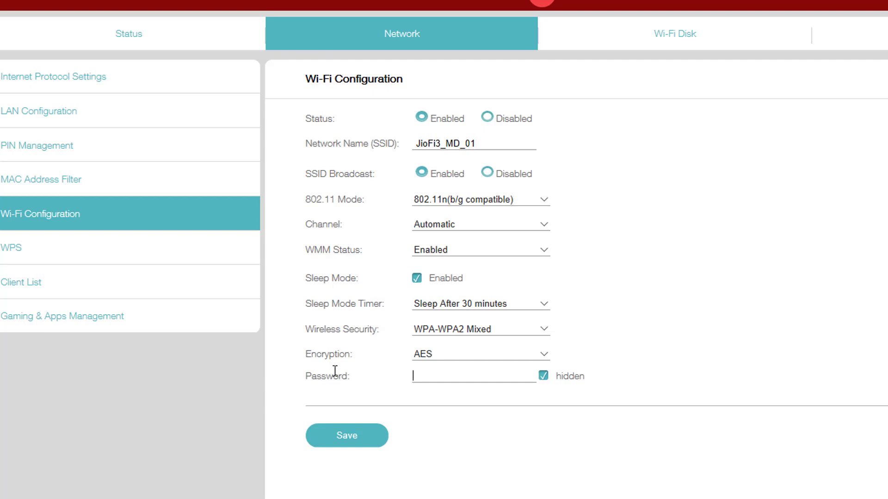
{"action": "type", "text": "••••••••"}
{"action": "left_click", "coordinate": [348, 443]}
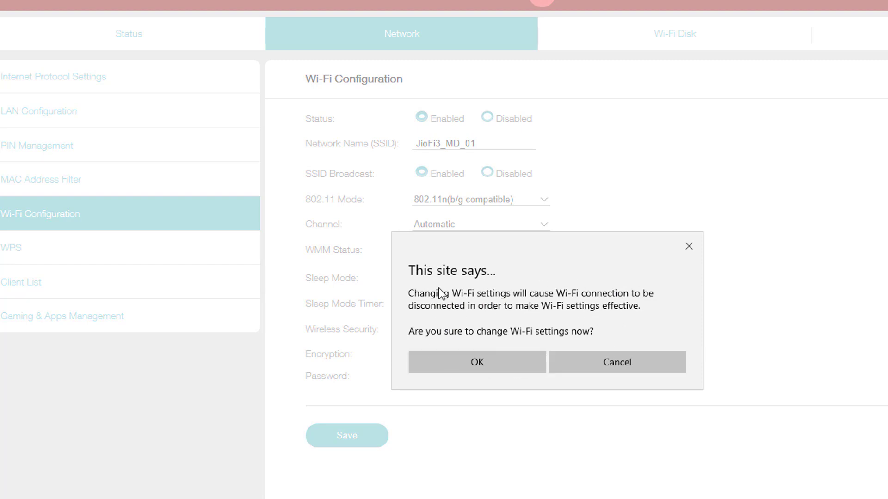
Confirm applying the new Wi-Fi settings and bring up the Windows network list
{"action": "left_click", "coordinate": [464, 363]}
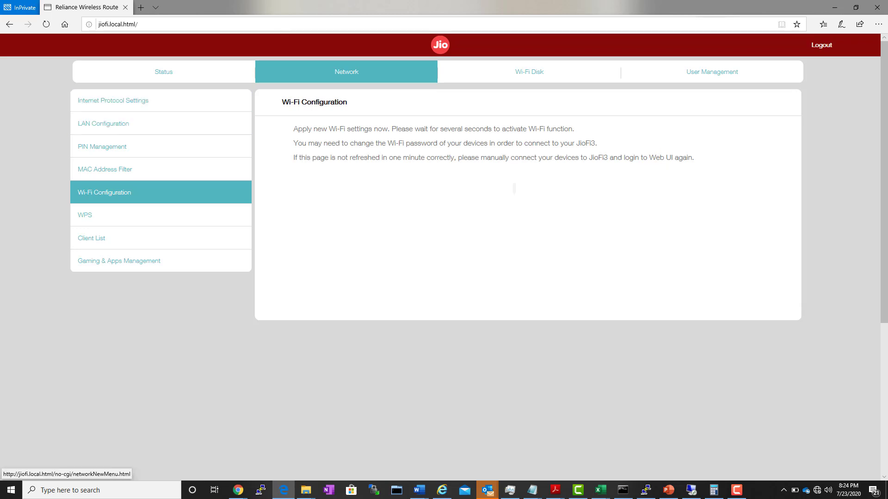
{"action": "left_click", "coordinate": [817, 494]}
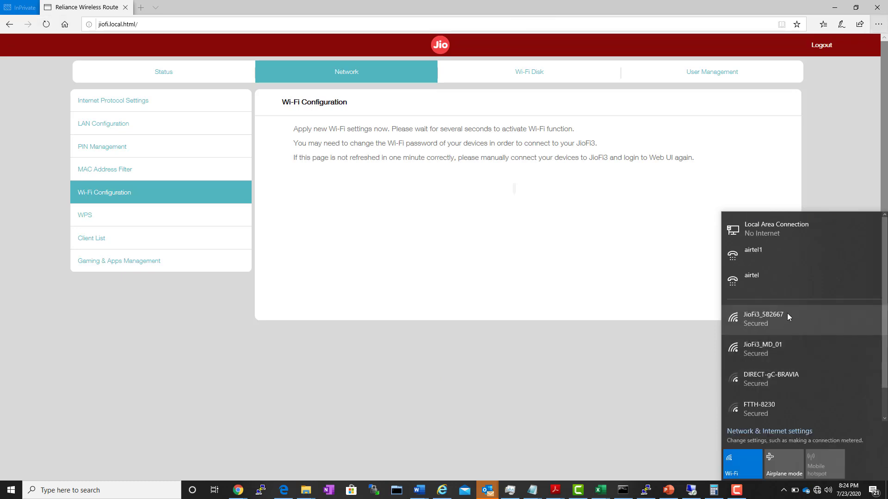
Connect the laptop to JioFi3_MD_01, entering the new network security key
{"action": "scroll", "coordinate": [792, 323], "scroll_direction": "down", "scroll_amount": 1}
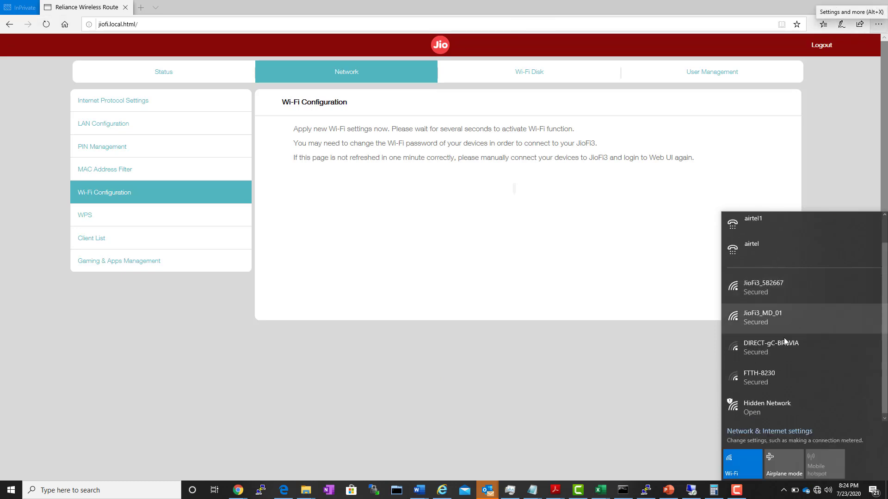
{"action": "left_click", "coordinate": [760, 318]}
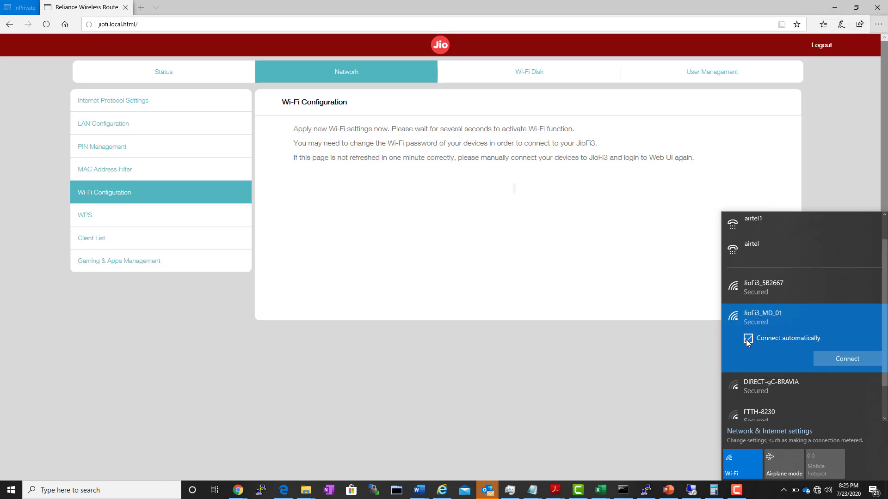
{"action": "left_click", "coordinate": [842, 359]}
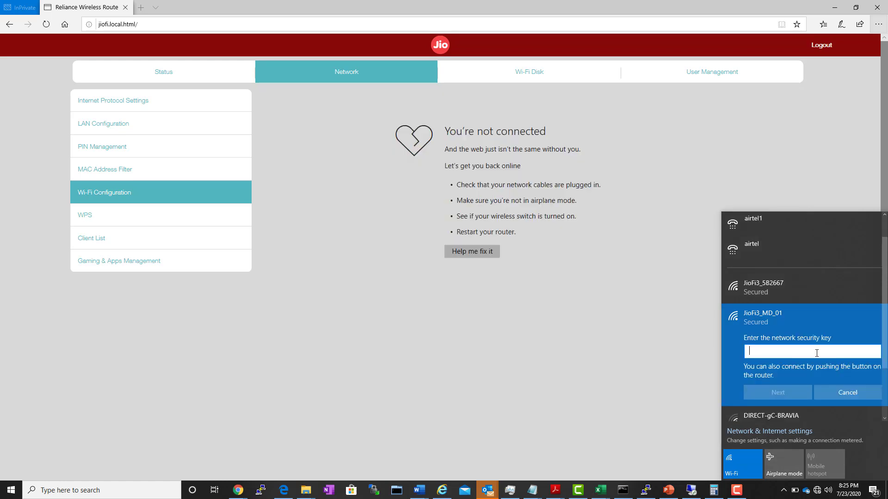
{"action": "type", "text": "1"}
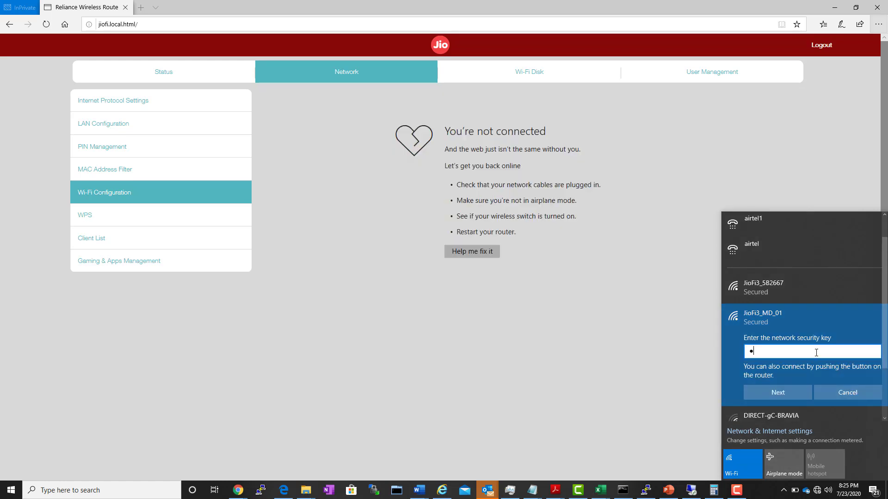
{"action": "type", "text": "23456"}
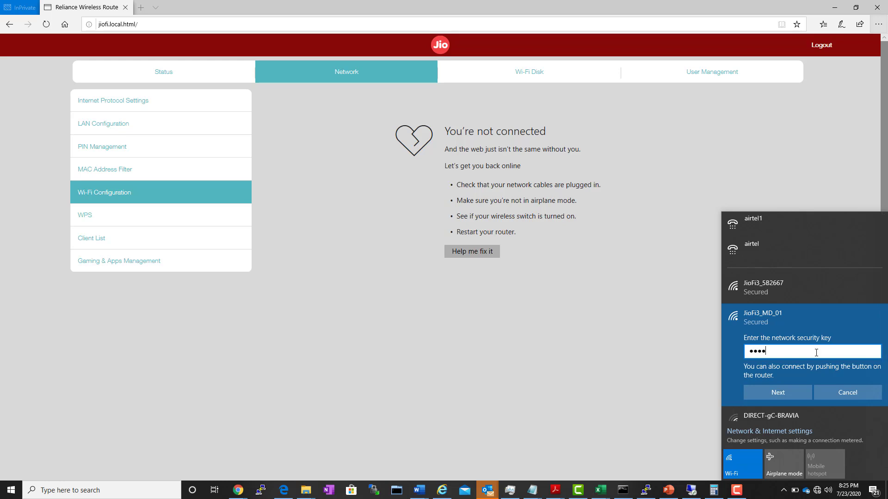
{"action": "type", "text": "78"}
{"action": "left_click", "coordinate": [793, 397]}
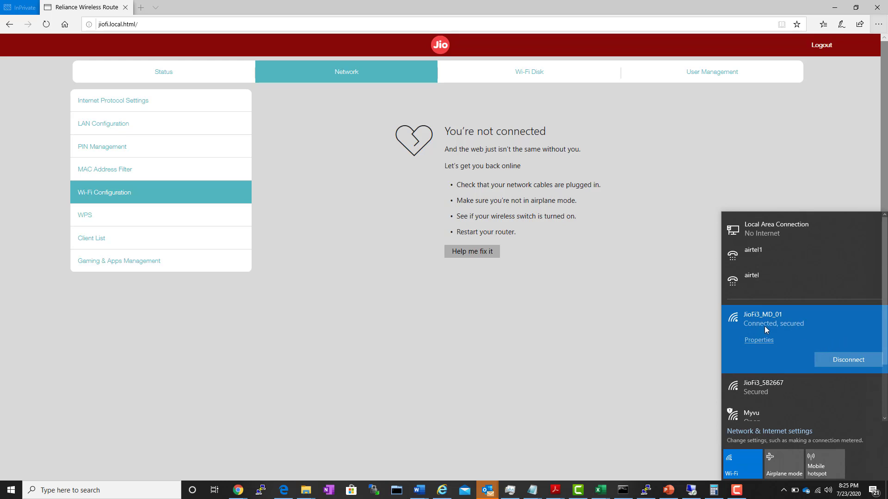
{"action": "left_click", "coordinate": [140, 12]}
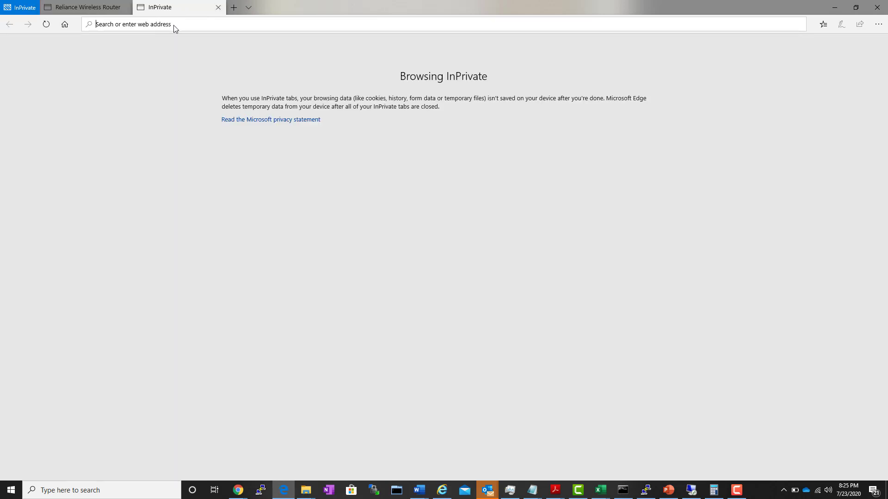
Load youtube.com and verify the Wi-Fi list shows JioFi3_MD_01 connected
{"action": "type", "text": "youtube.com"}
{"action": "key", "text": "Return"}
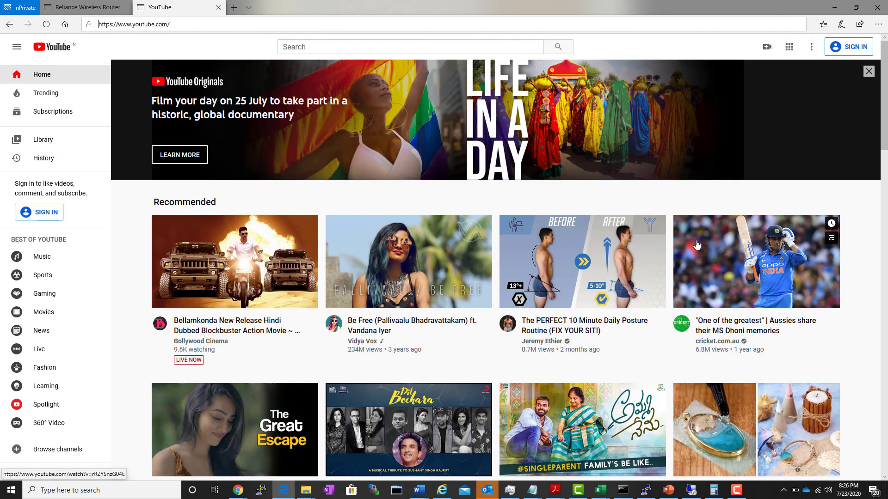
{"action": "scroll", "coordinate": [698, 241], "scroll_direction": "down", "scroll_amount": 15}
{"action": "scroll", "coordinate": [700, 241], "scroll_direction": "up", "scroll_amount": 15}
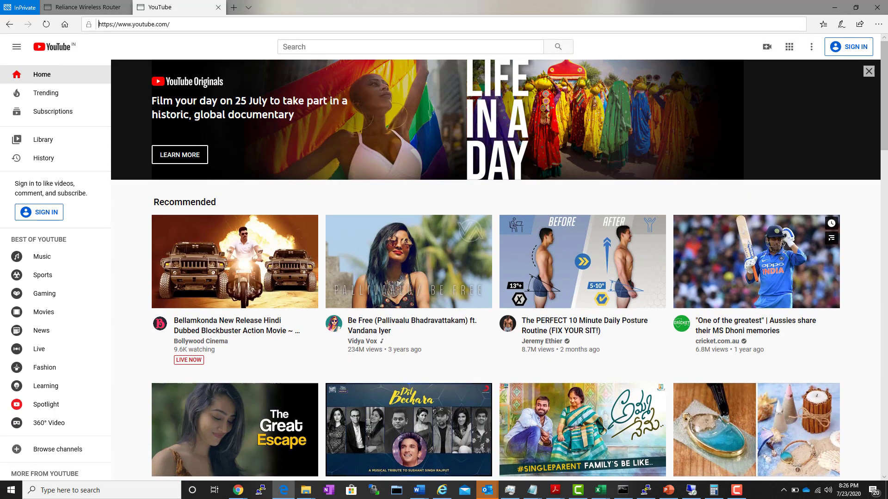
{"action": "left_click", "coordinate": [819, 495]}
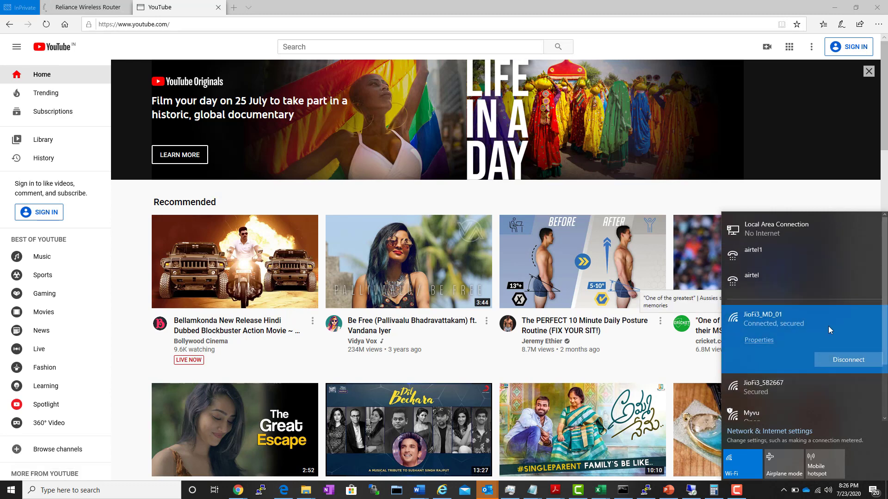
{"action": "left_click", "coordinate": [604, 9]}
{"action": "scroll", "coordinate": [554, 335], "scroll_direction": "down", "scroll_amount": 10}
{"action": "scroll", "coordinate": [554, 335], "scroll_direction": "up", "scroll_amount": 10}
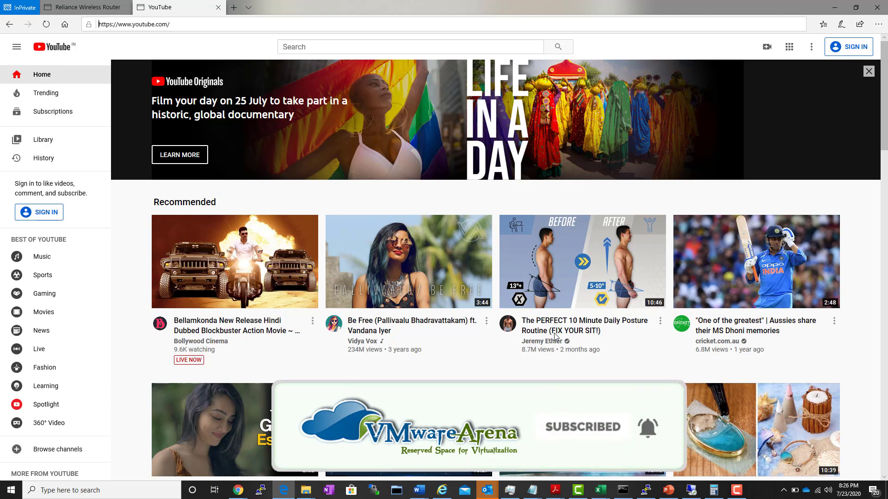
{"action": "scroll", "coordinate": [554, 351], "scroll_direction": "down", "scroll_amount": 10}
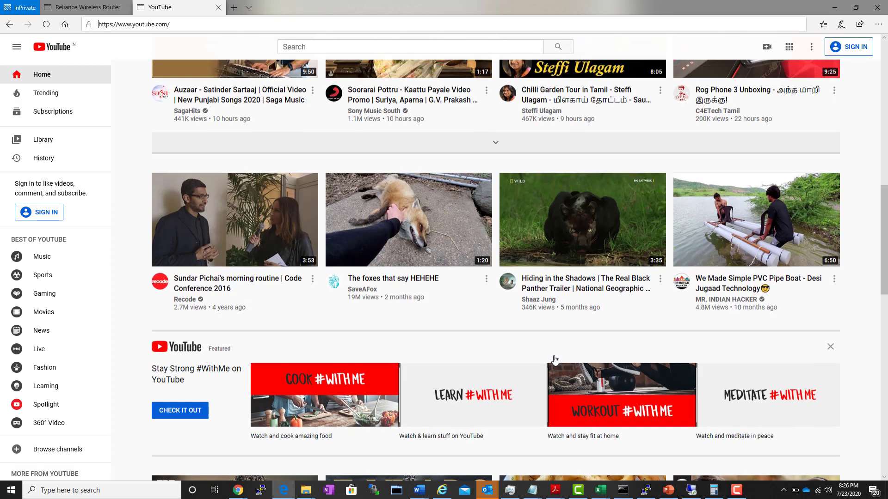
{"action": "scroll", "coordinate": [555, 360], "scroll_direction": "up", "scroll_amount": 10}
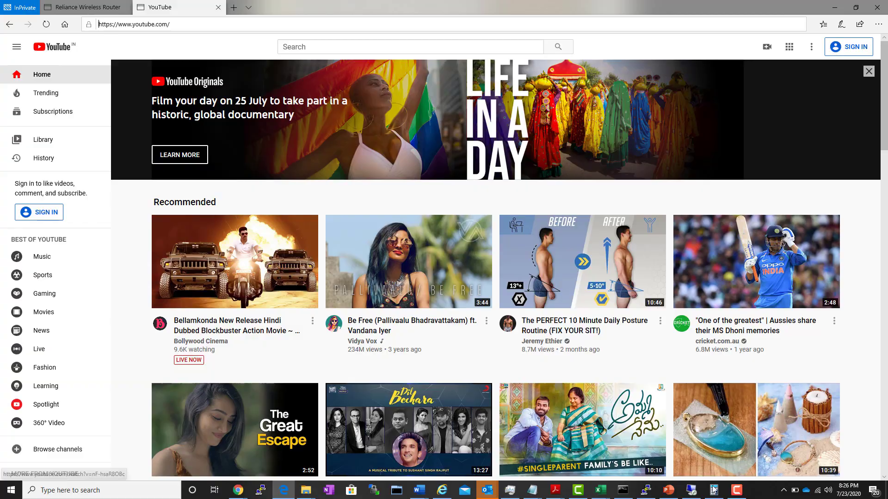